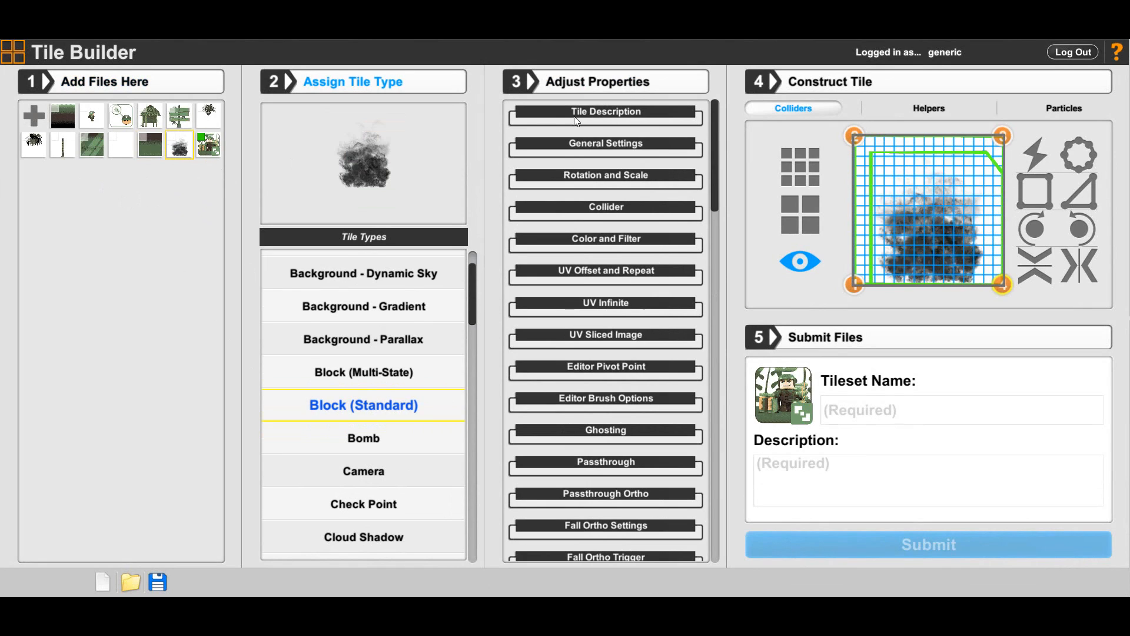
Name the smoke tile "Smoke tile" in its tile description
{"action": "left_click", "coordinate": [604, 115]}
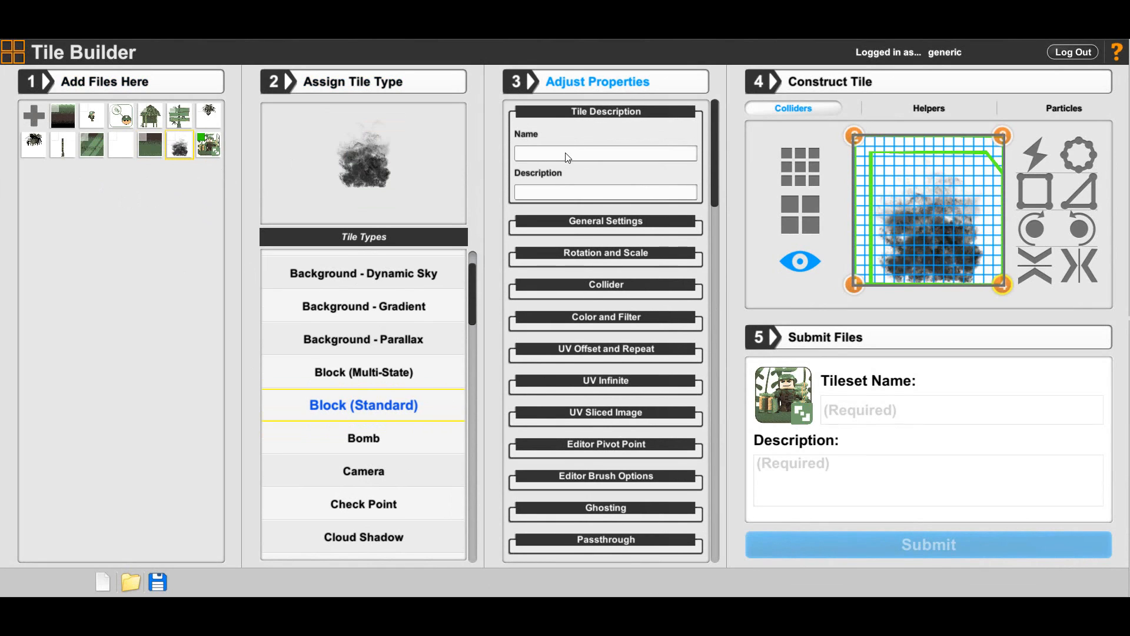
{"action": "left_click", "coordinate": [567, 155]}
{"action": "type", "text": "Smoke tile"}
{"action": "left_click", "coordinate": [621, 115]}
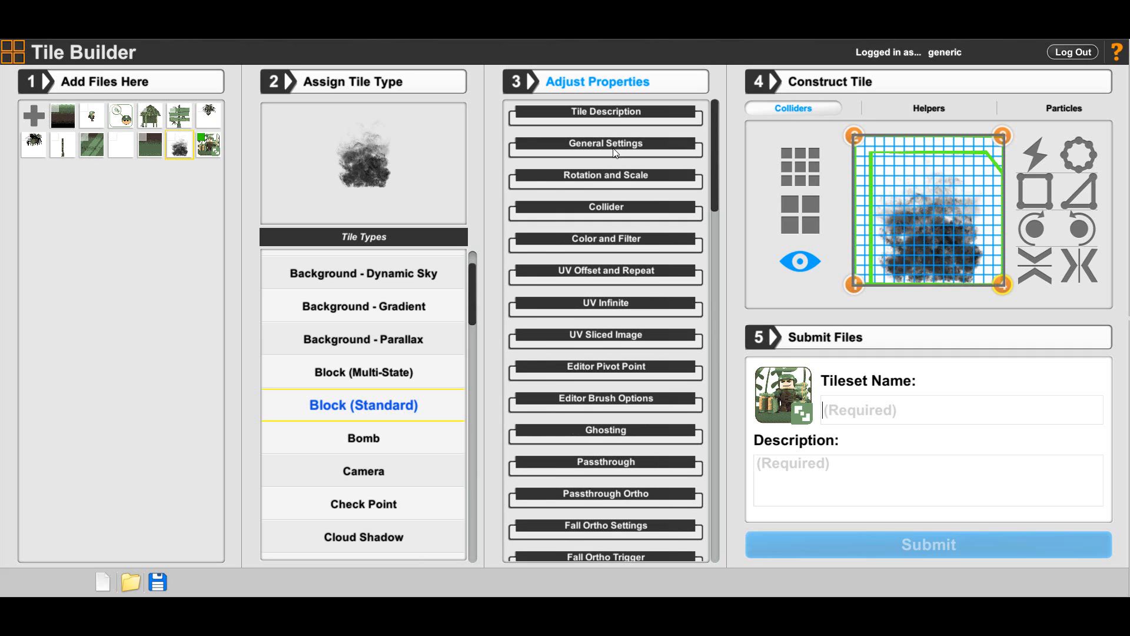
In the smoke tile's general settings, set image offset to 3, animation frames per second to 12, and the thumbnail image to "thumbnail"
{"action": "left_click", "coordinate": [595, 144]}
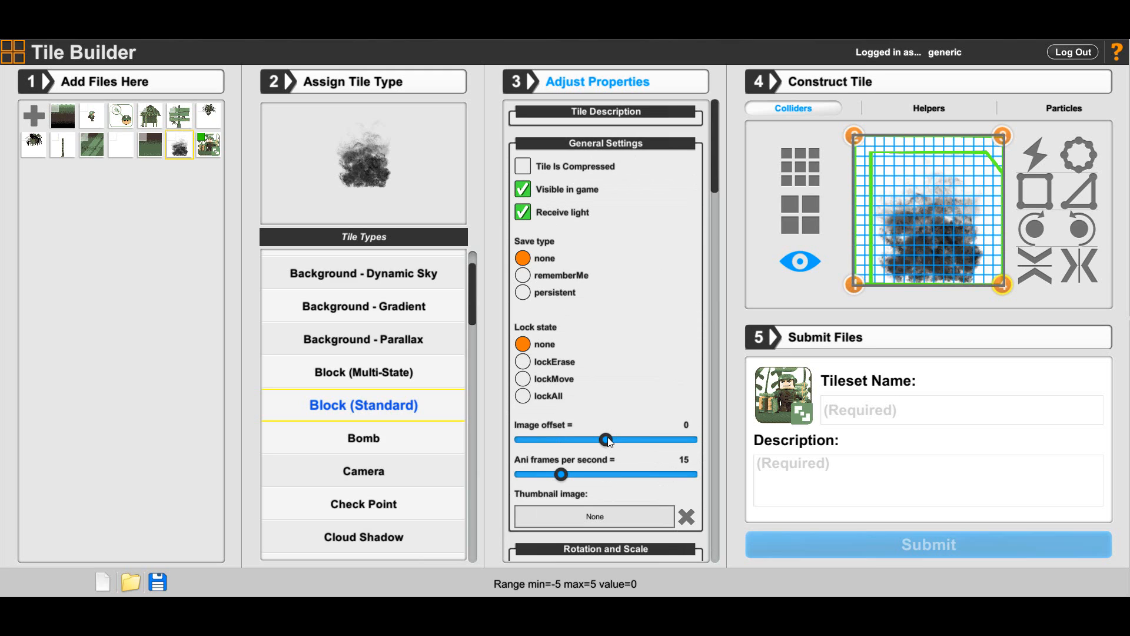
{"action": "left_click_drag", "start_coordinate": [606, 441], "coordinate": [655, 445]}
{"action": "left_click_drag", "start_coordinate": [561, 475], "coordinate": [555, 479]}
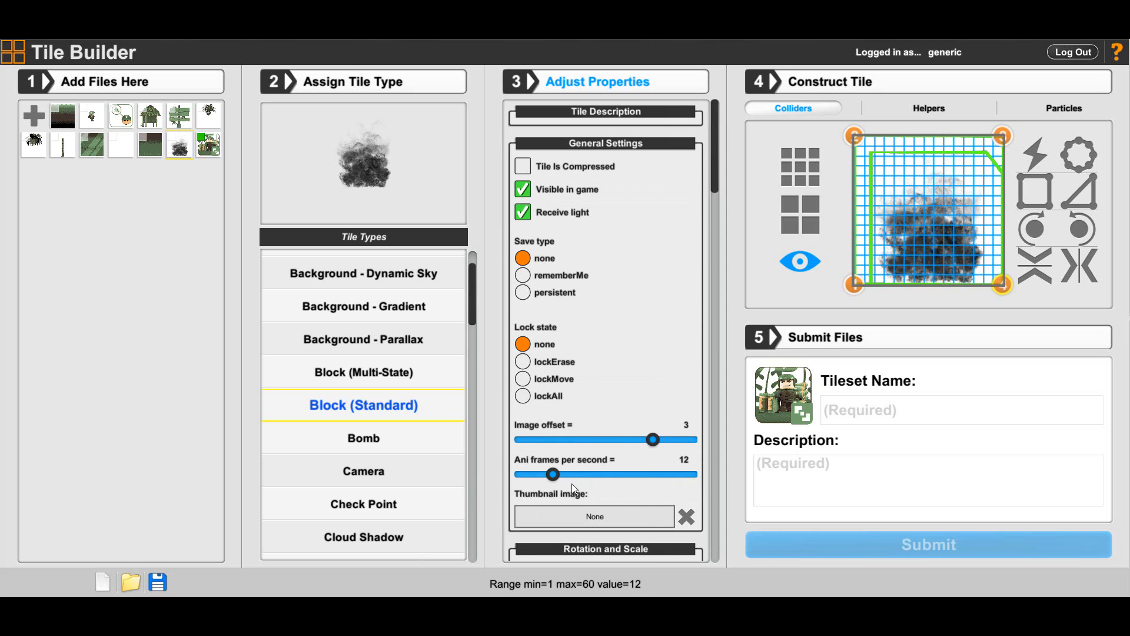
{"action": "left_click", "coordinate": [605, 515]}
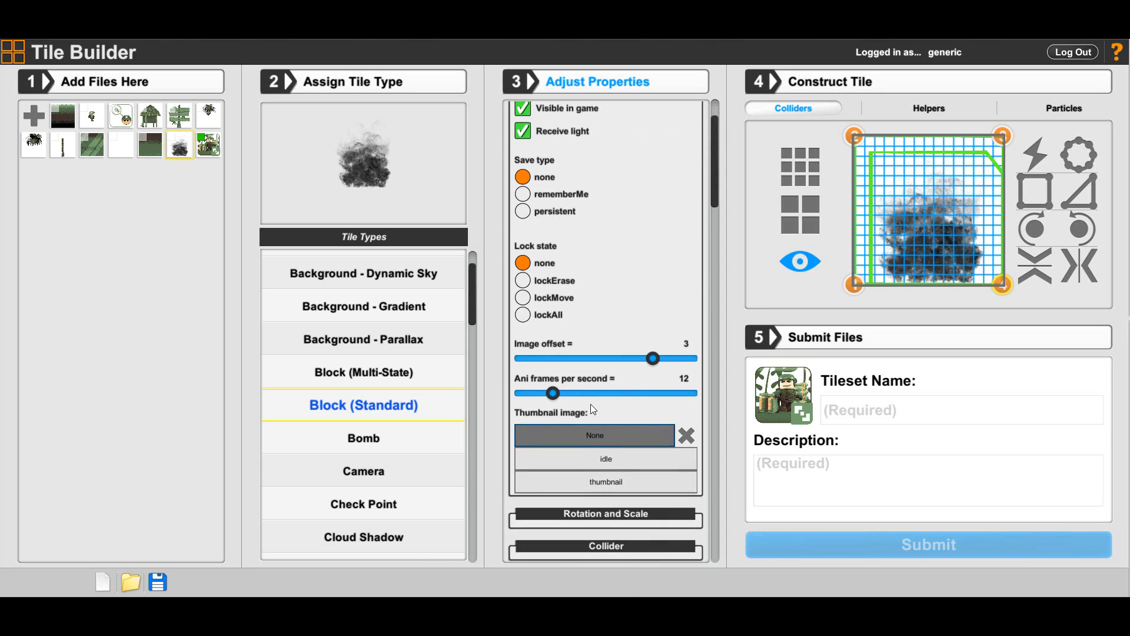
{"action": "left_click", "coordinate": [612, 395]}
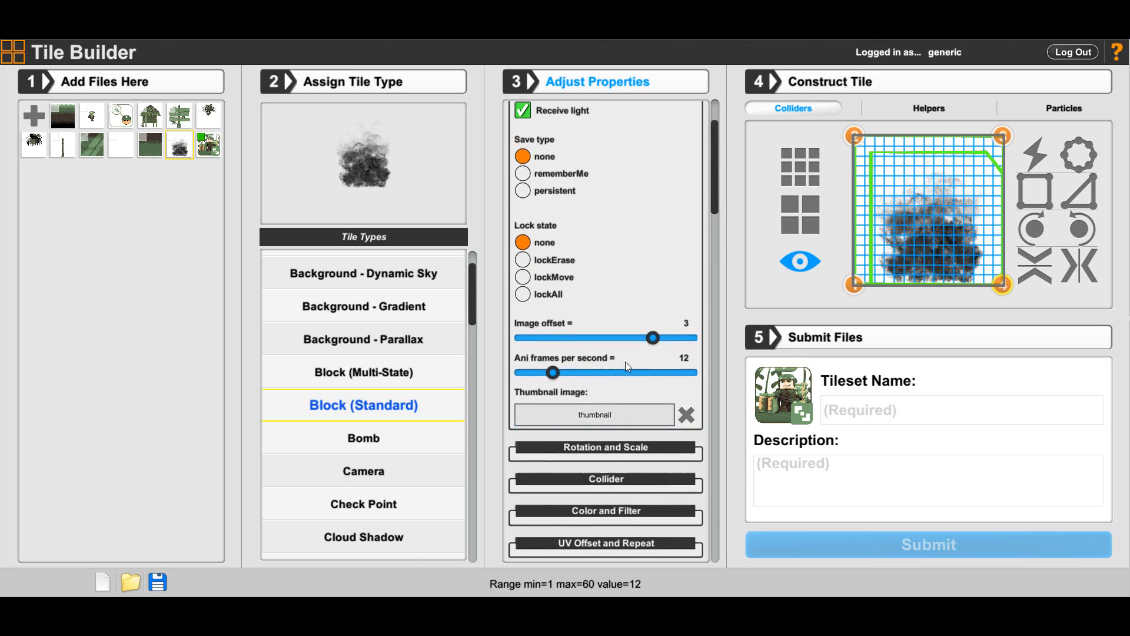
{"action": "scroll", "coordinate": [629, 295], "scroll_direction": "up", "scroll_amount": 3}
{"action": "left_click", "coordinate": [642, 145]}
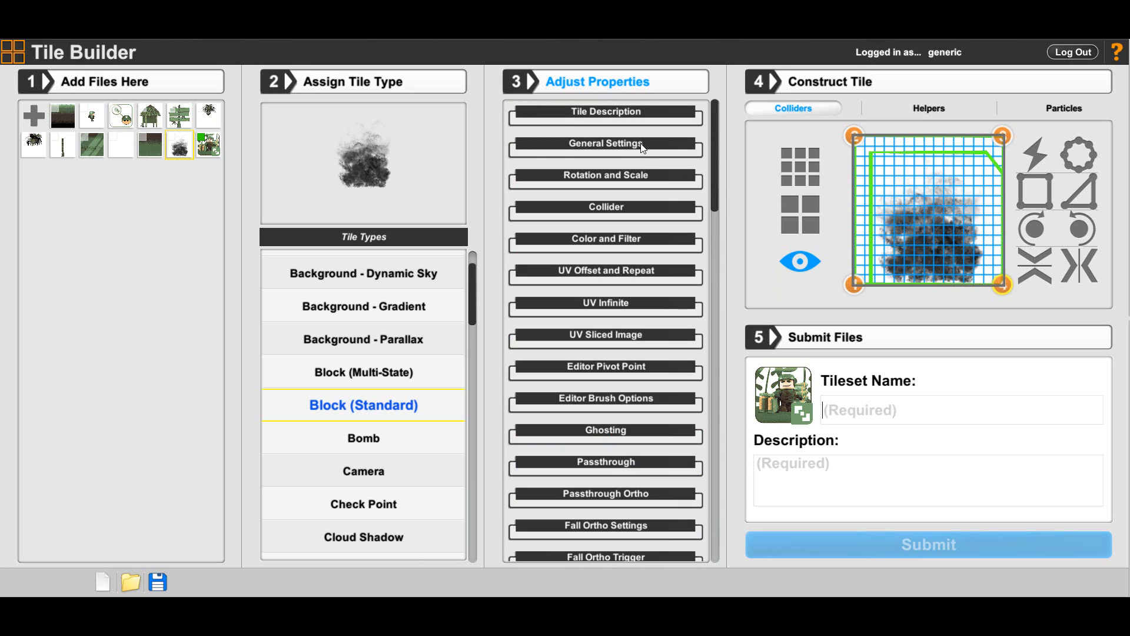
Set the smoke tile's horizontal and vertical scale to 20 and check its collider settings
{"action": "left_click", "coordinate": [654, 176]}
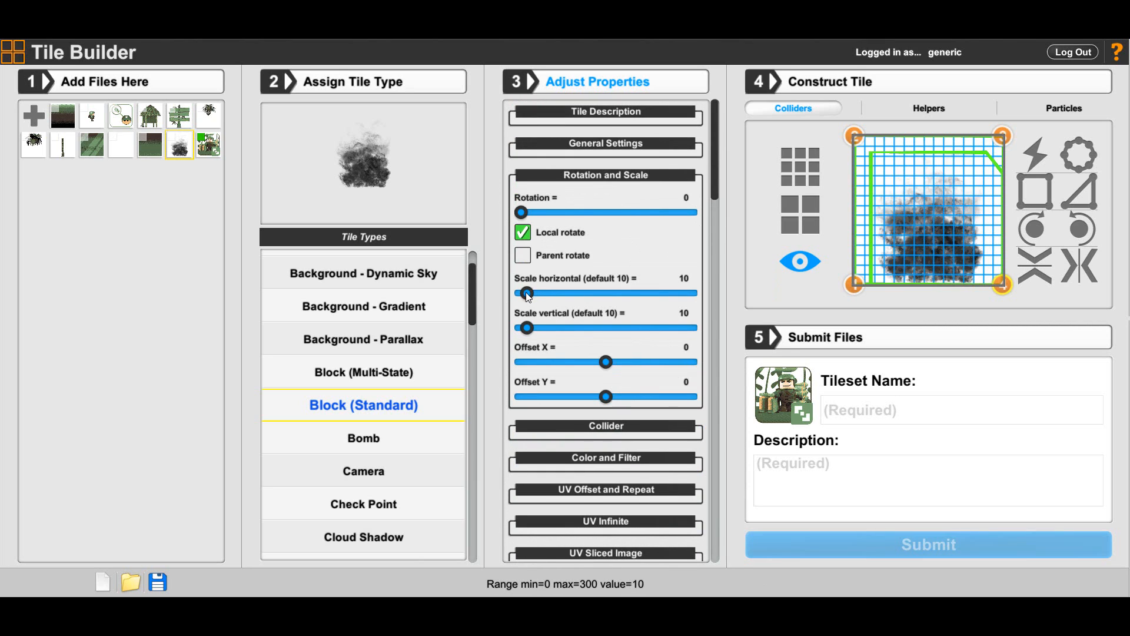
{"action": "left_click_drag", "start_coordinate": [527, 294], "coordinate": [533, 328]}
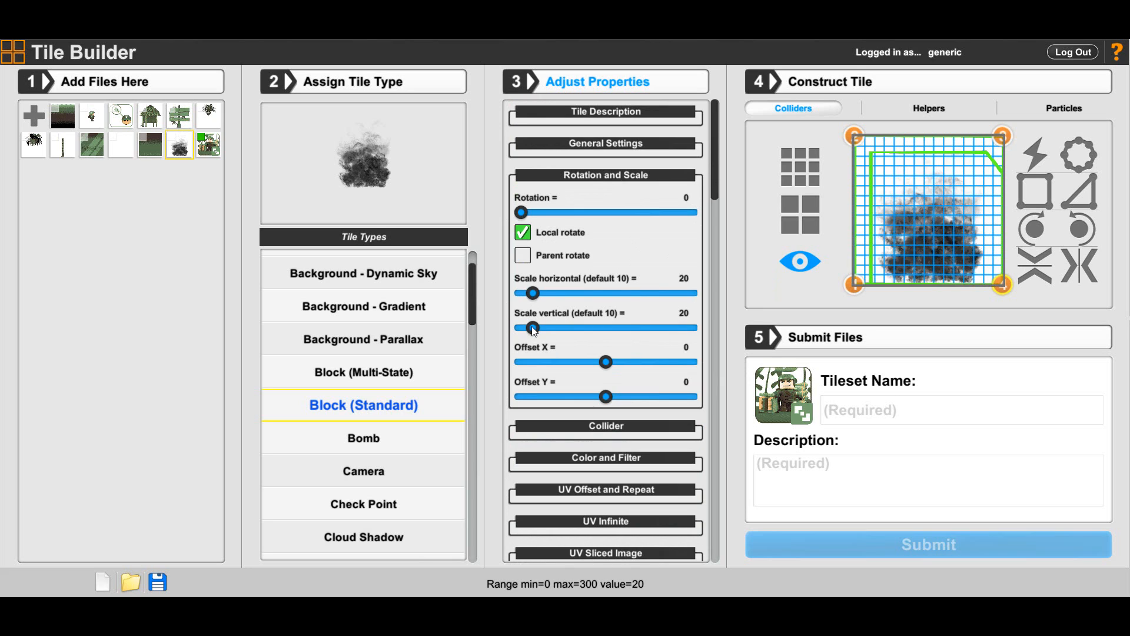
{"action": "left_click", "coordinate": [608, 176]}
{"action": "left_click", "coordinate": [601, 207]}
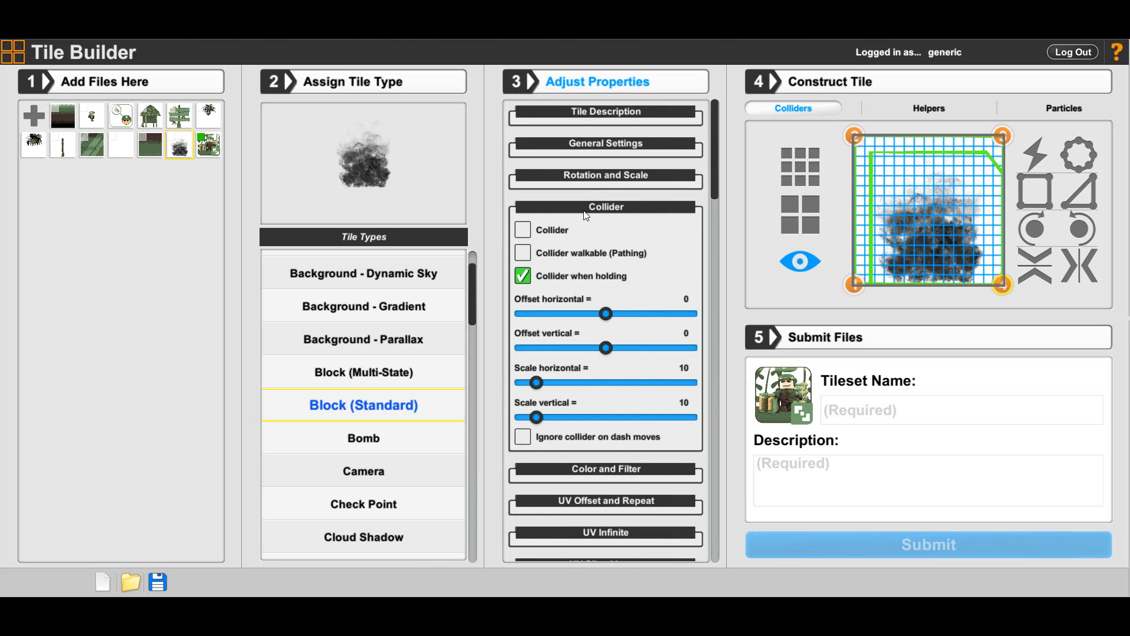
{"action": "left_click", "coordinate": [589, 210]}
Set the smoke tile's filter mode to Point and its UV wrap mode to Clamp
{"action": "left_click", "coordinate": [597, 239]}
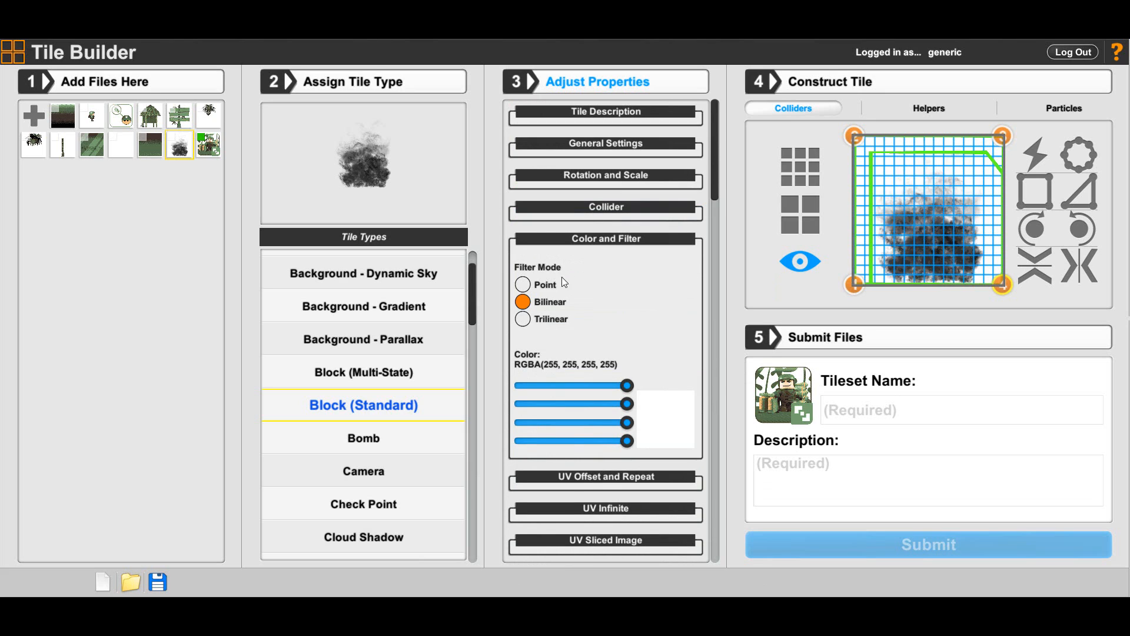
{"action": "left_click", "coordinate": [523, 284]}
{"action": "left_click", "coordinate": [583, 239]}
{"action": "left_click", "coordinate": [578, 272]}
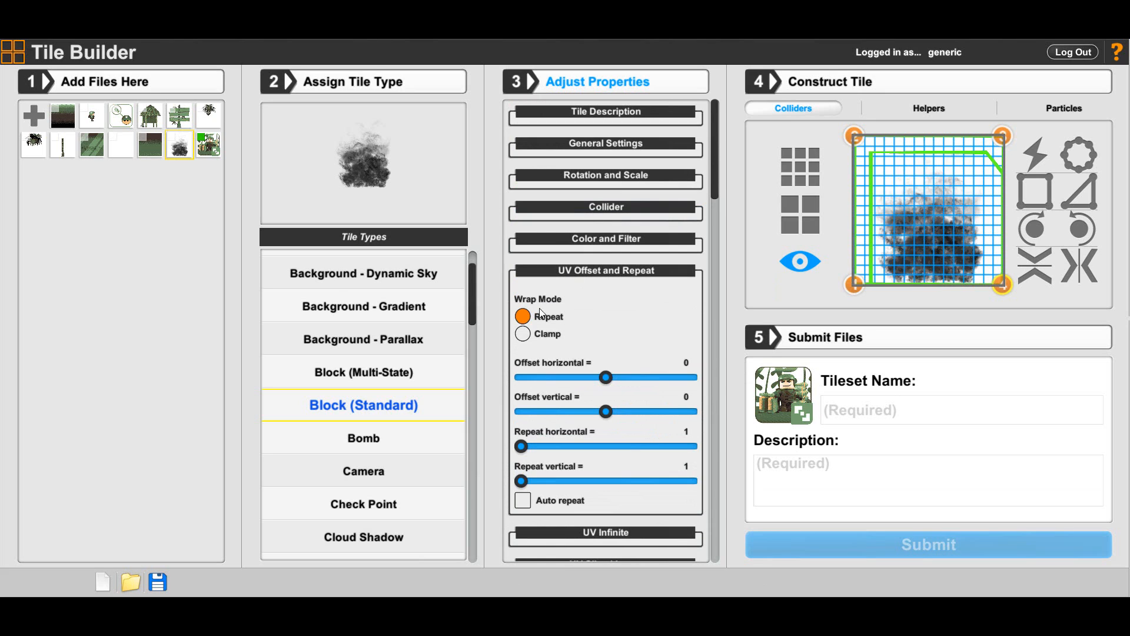
{"action": "left_click", "coordinate": [521, 334]}
{"action": "left_click", "coordinate": [594, 272]}
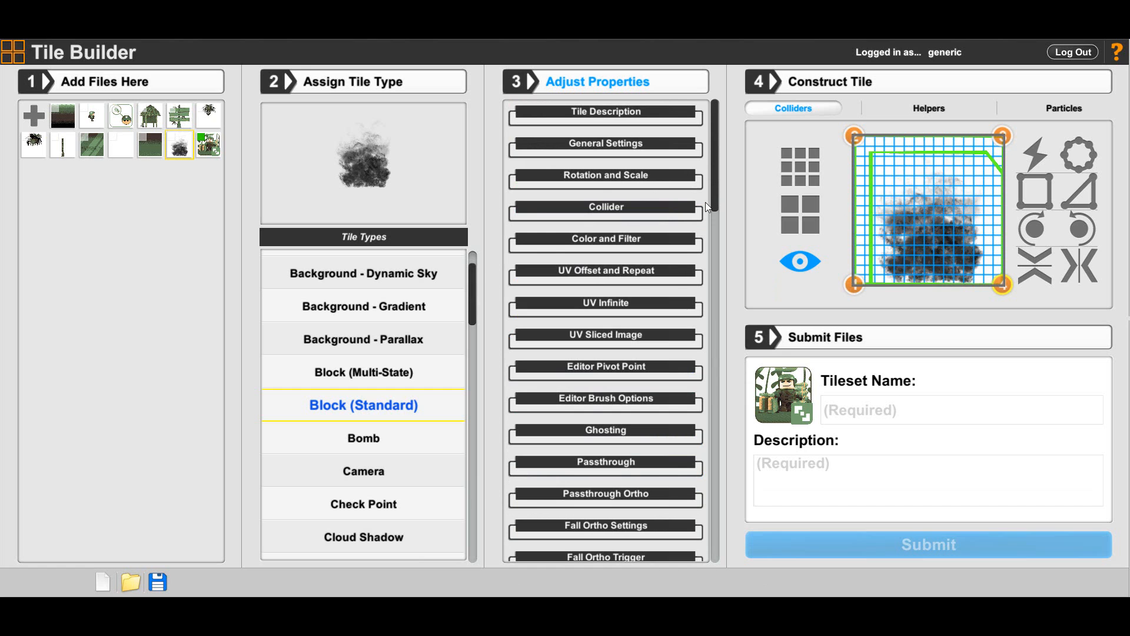
Set the smoke tile's editor snap point to bottom
{"action": "scroll", "coordinate": [714, 183], "scroll_direction": "down", "scroll_amount": 5}
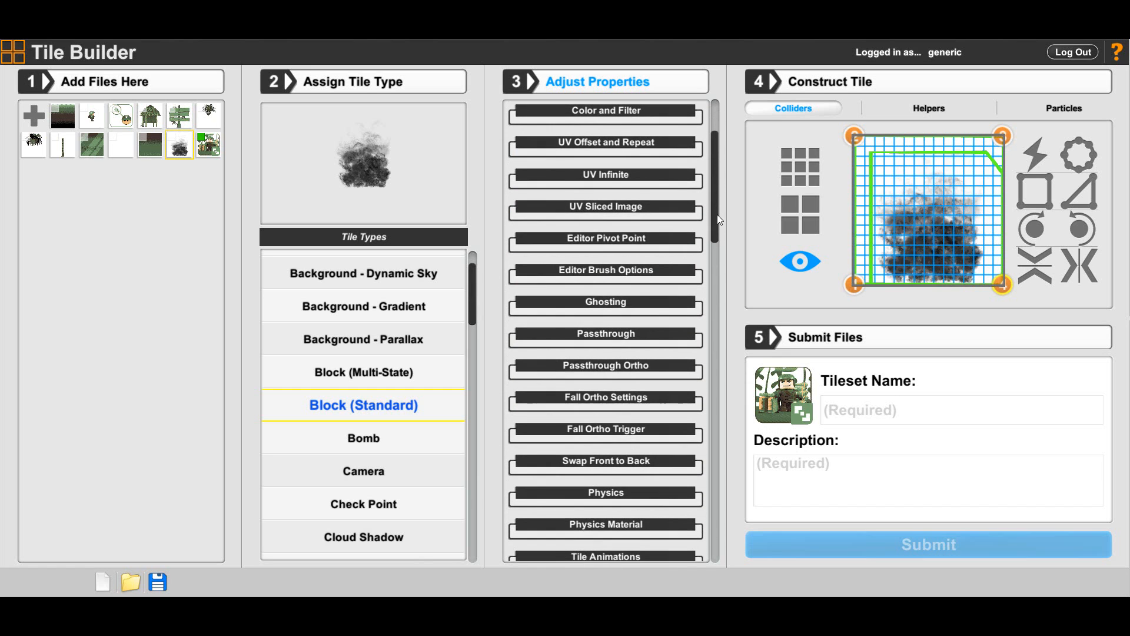
{"action": "scroll", "coordinate": [716, 232], "scroll_direction": "down", "scroll_amount": 2}
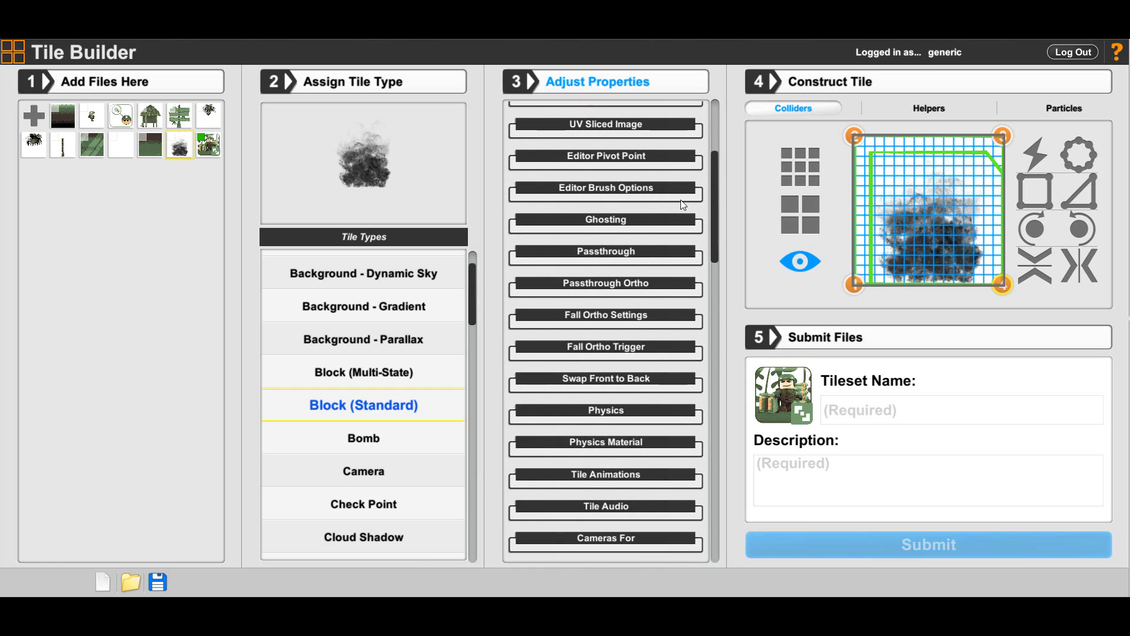
{"action": "left_click", "coordinate": [616, 159]}
{"action": "left_click", "coordinate": [524, 236]}
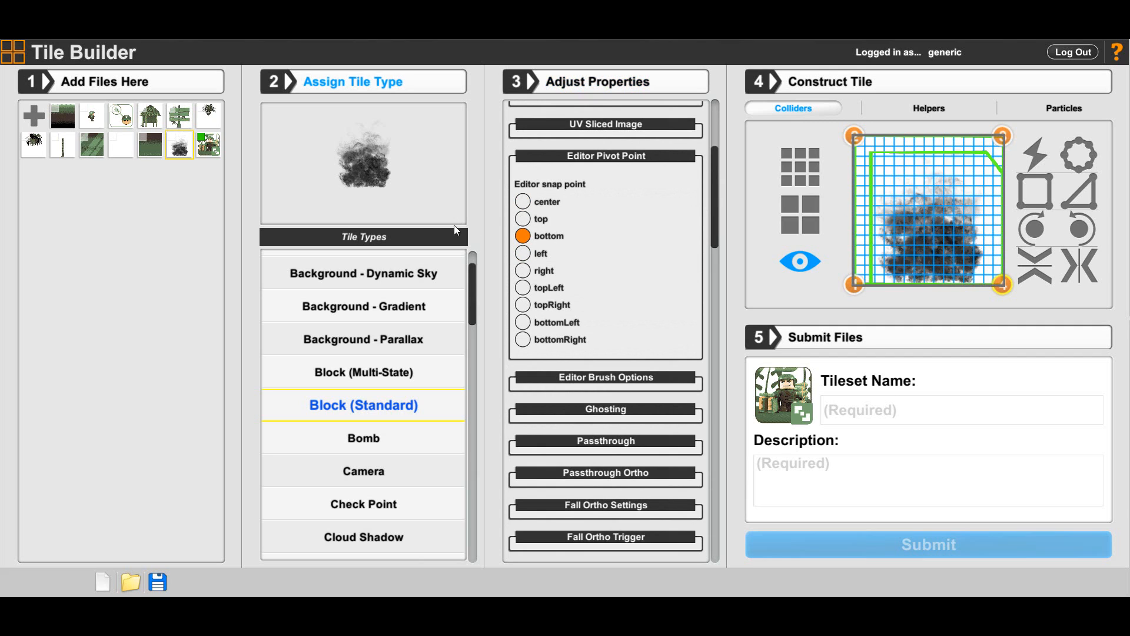
{"action": "left_click", "coordinate": [595, 160]}
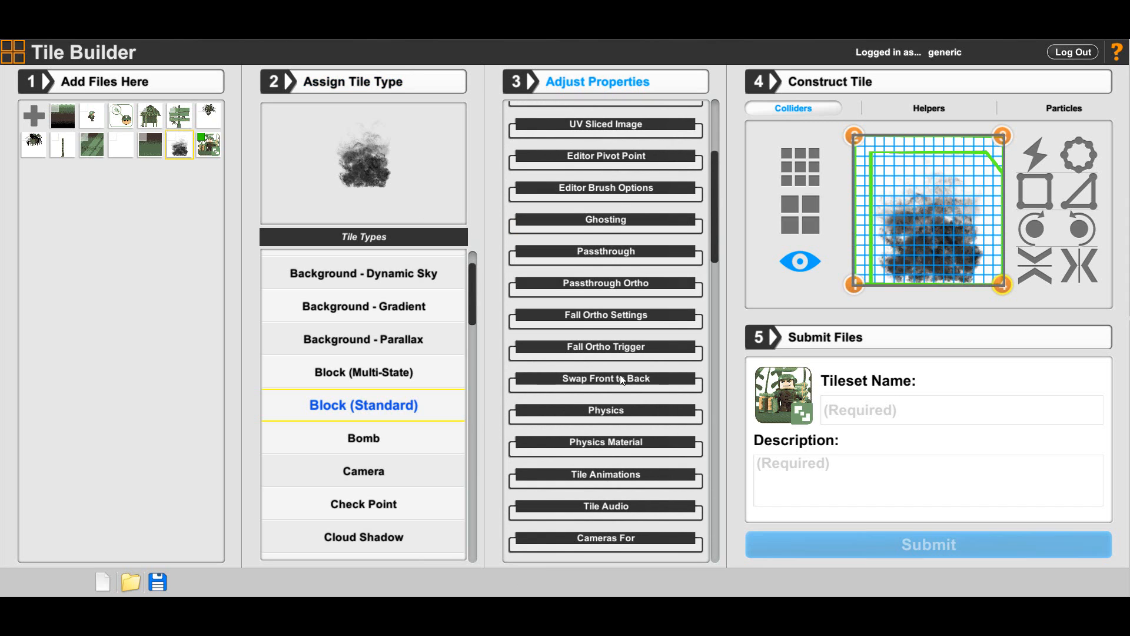
Assign the "idle" animation to the smoke tile's Idle (Loop) state
{"action": "scroll", "coordinate": [622, 380], "scroll_direction": "down", "scroll_amount": 2}
{"action": "left_click", "coordinate": [612, 389]}
{"action": "scroll", "coordinate": [613, 384], "scroll_direction": "down", "scroll_amount": 3}
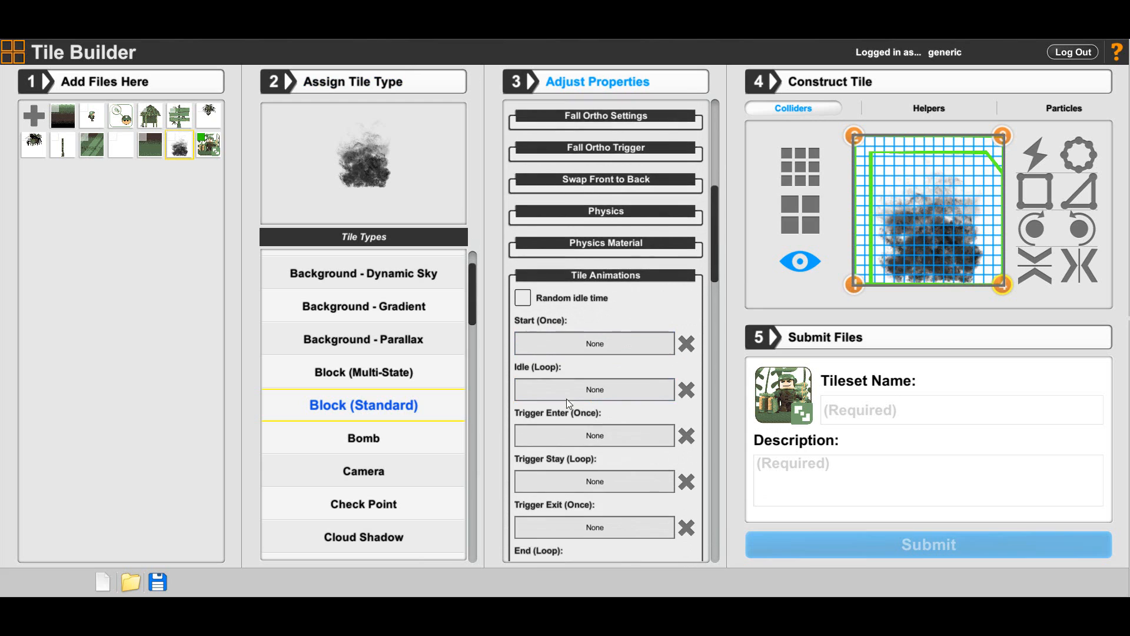
{"action": "left_click", "coordinate": [576, 354]}
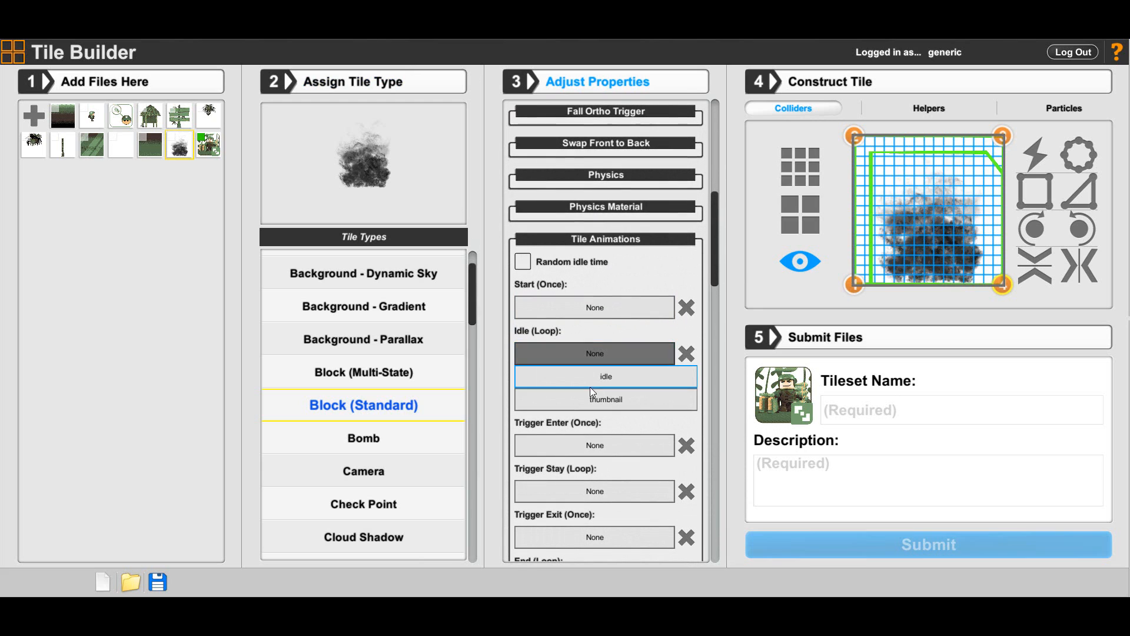
{"action": "left_click", "coordinate": [603, 377]}
{"action": "left_click", "coordinate": [603, 244]}
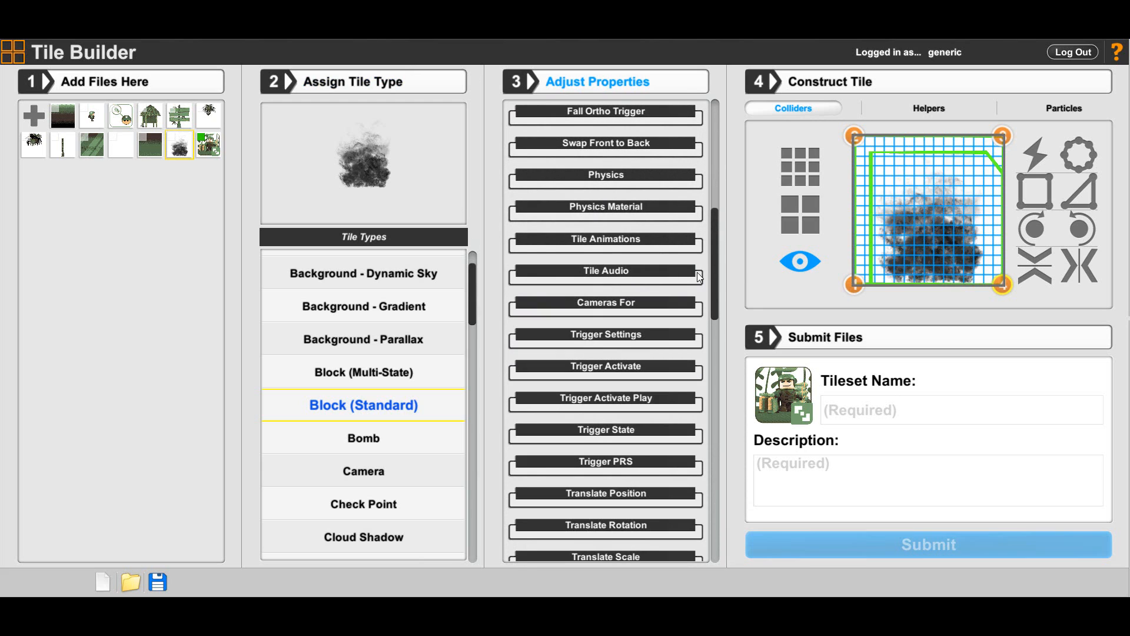
{"action": "left_click_drag", "start_coordinate": [713, 280], "coordinate": [729, 150]}
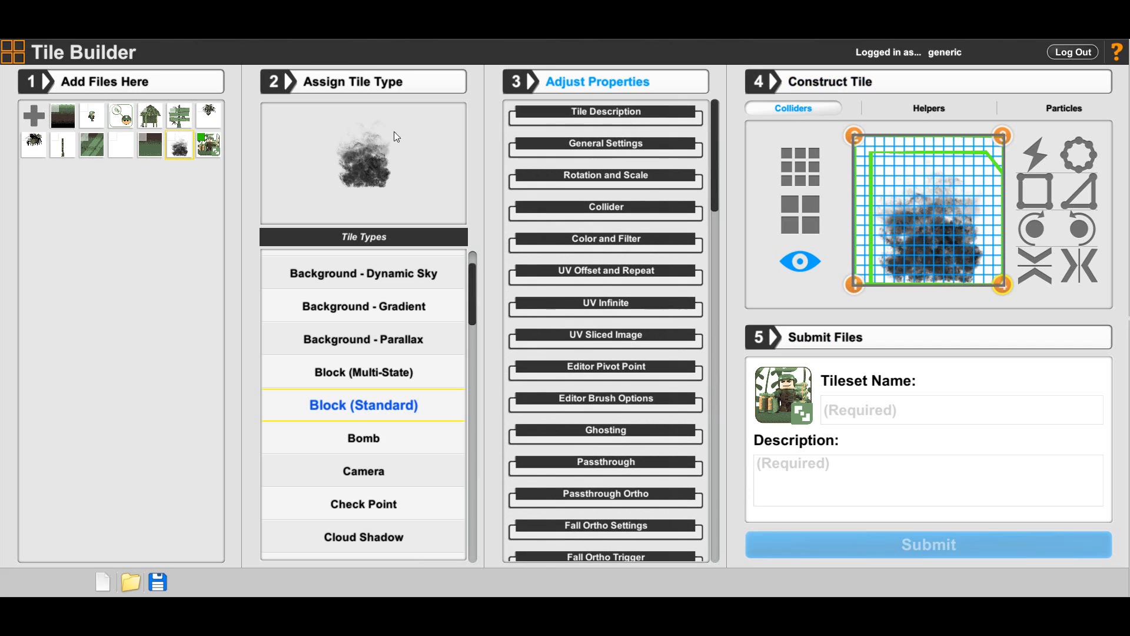
Assign the Decal tile type to the soldier icon tile, the last file in the set
{"action": "left_click", "coordinate": [209, 148]}
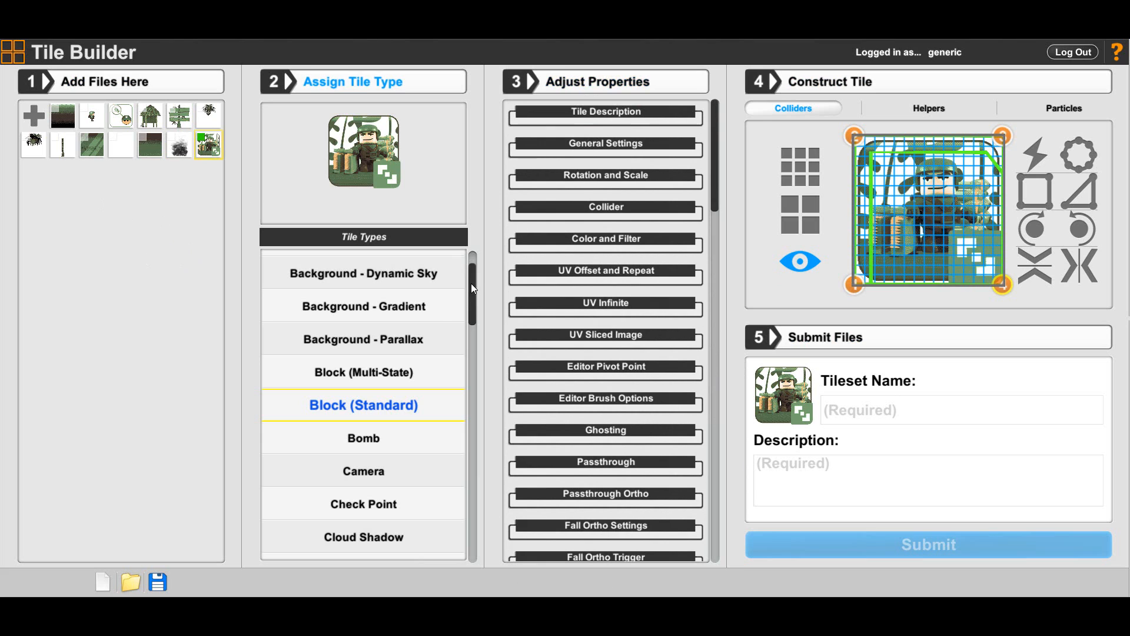
{"action": "scroll", "coordinate": [471, 282], "scroll_direction": "up", "scroll_amount": 1}
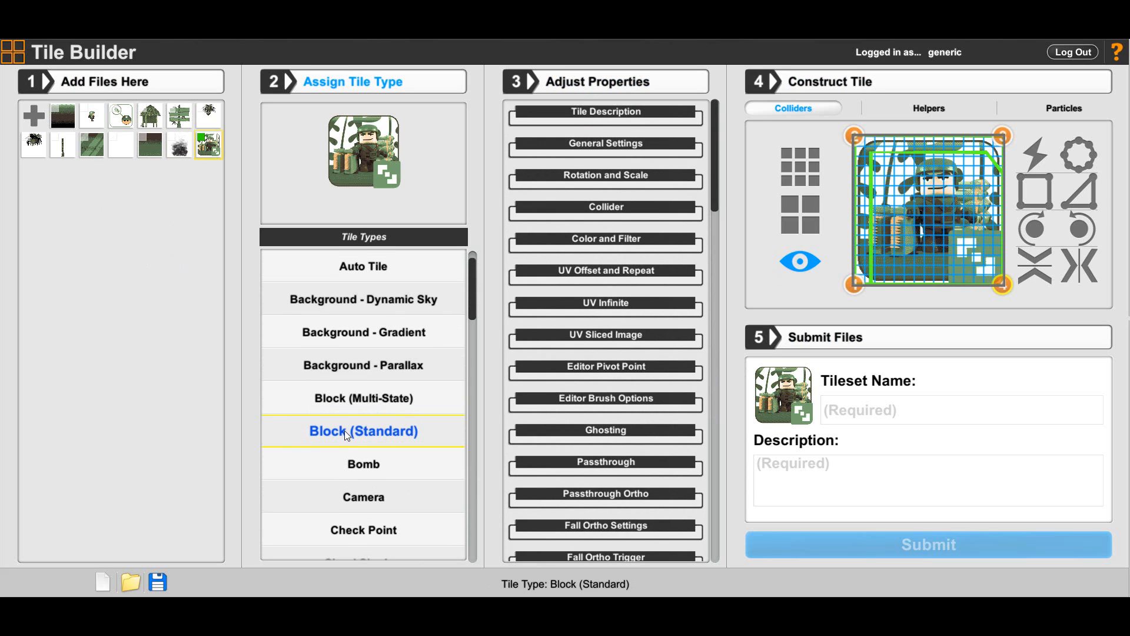
{"action": "left_click_drag", "start_coordinate": [471, 288], "coordinate": [478, 347]}
{"action": "scroll", "coordinate": [468, 355], "scroll_direction": "up", "scroll_amount": 2}
{"action": "left_click", "coordinate": [387, 365]}
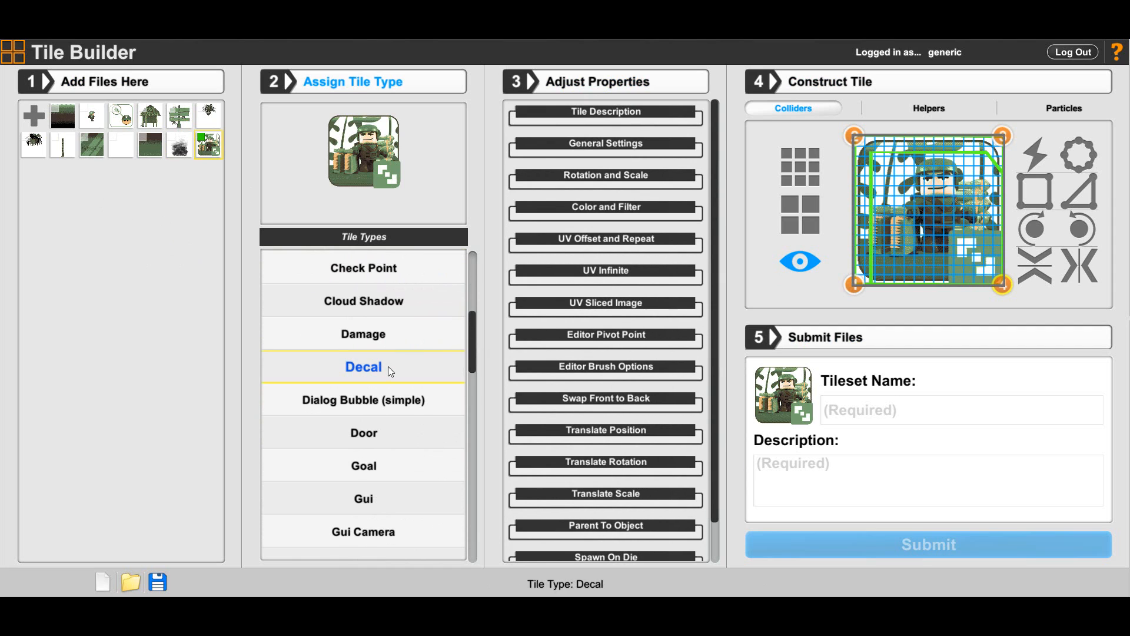
In the icon tile's general settings, set image offset to 5 and the thumbnail image to "thumbnail"
{"action": "left_click", "coordinate": [587, 145]}
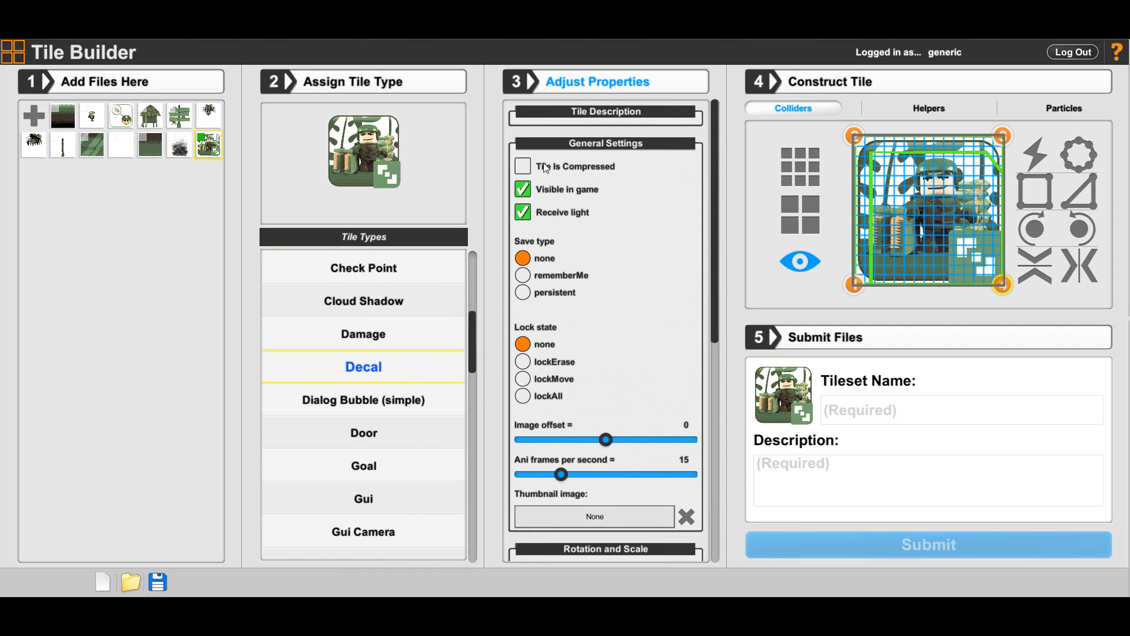
{"action": "left_click_drag", "start_coordinate": [606, 439], "coordinate": [698, 441]}
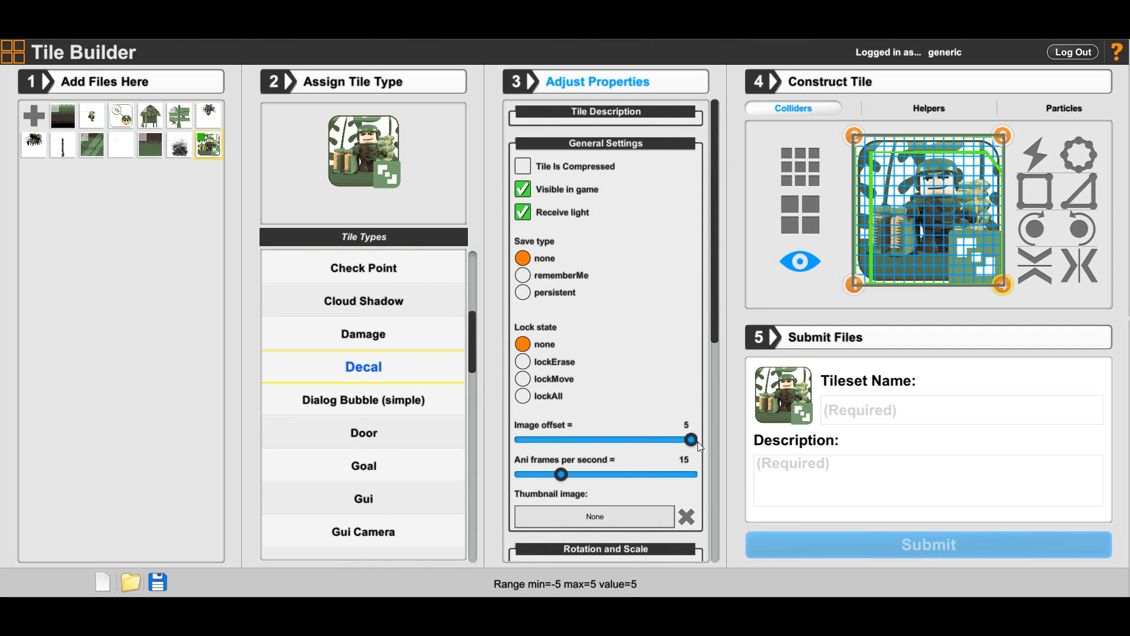
{"action": "left_click", "coordinate": [606, 518]}
{"action": "left_click", "coordinate": [610, 536]}
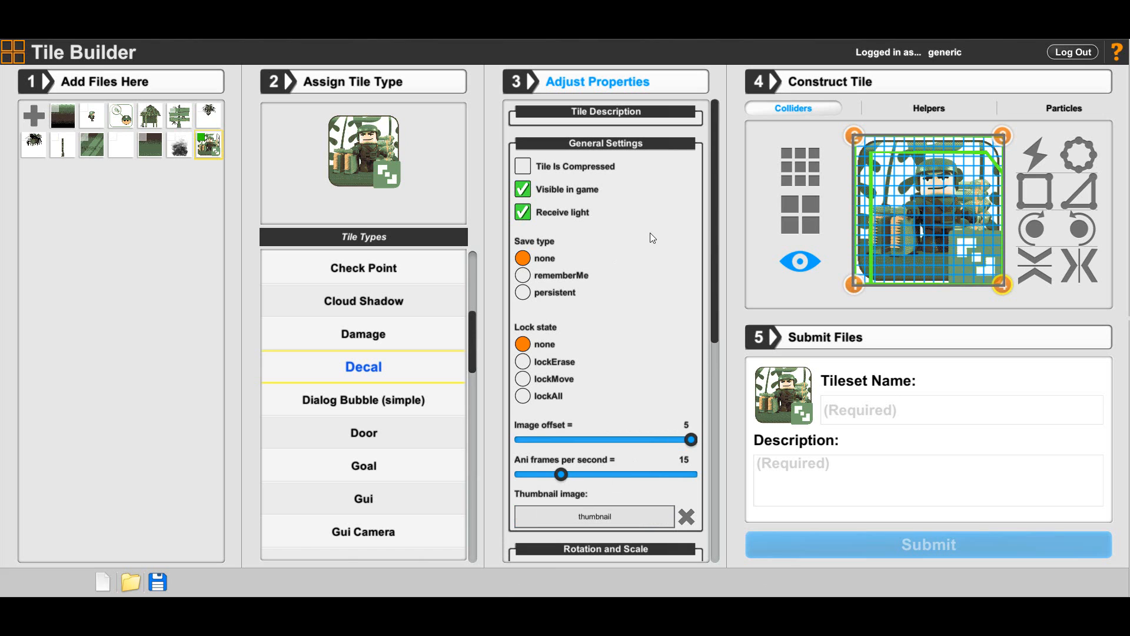
{"action": "left_click", "coordinate": [596, 142]}
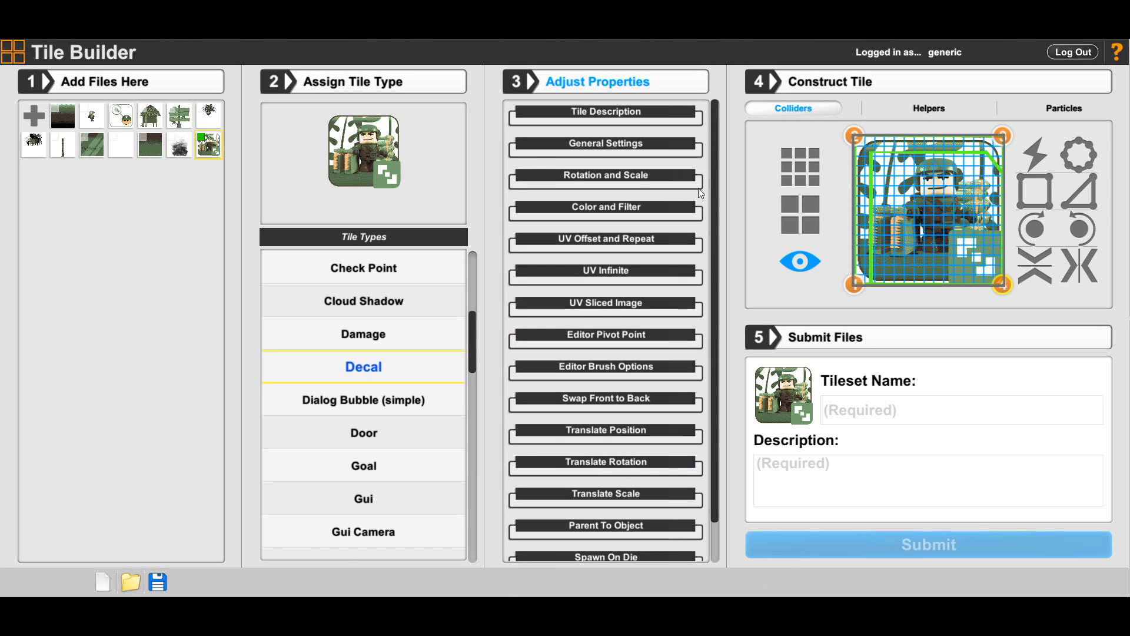
Name the soldier icon tile "tileset icon" in its tile description
{"action": "left_click", "coordinate": [614, 116]}
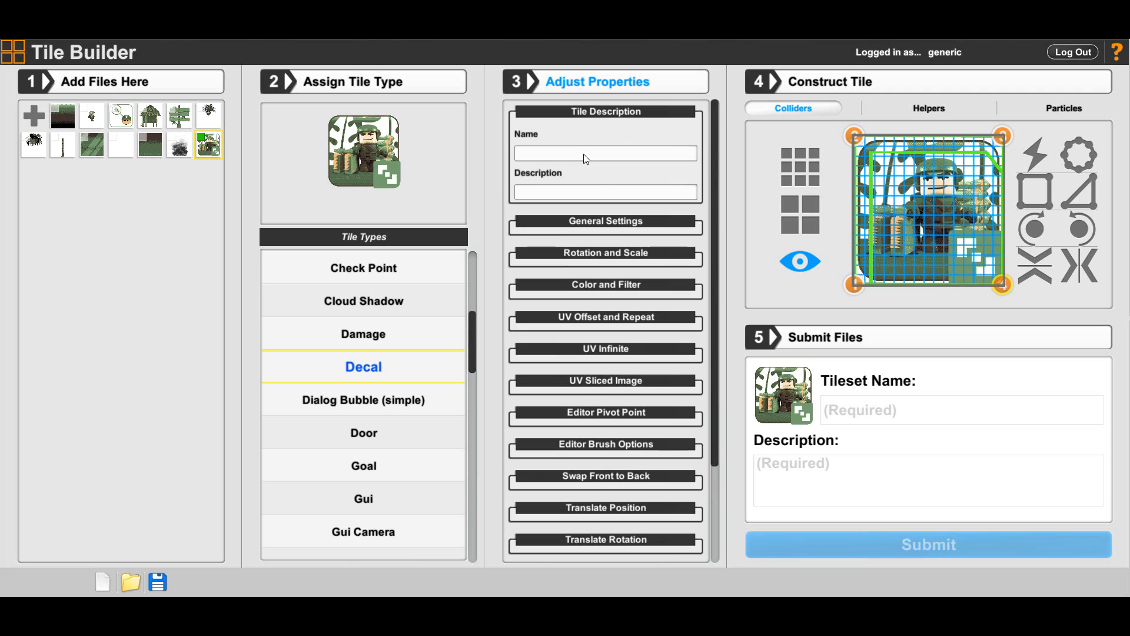
{"action": "type", "text": "tileset icon"}
{"action": "left_click", "coordinate": [617, 113]}
Examine the icon tile's Color and Filter and UV Offset and Repeat properties
{"action": "scroll", "coordinate": [716, 247], "scroll_direction": "down", "scroll_amount": 2}
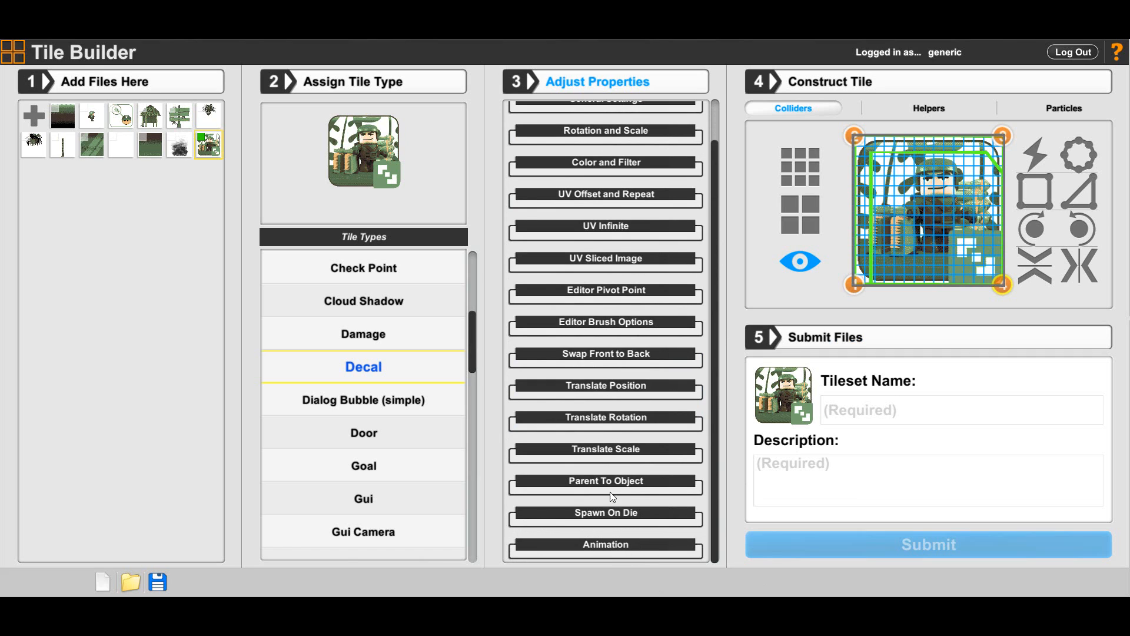
{"action": "left_click", "coordinate": [612, 161]}
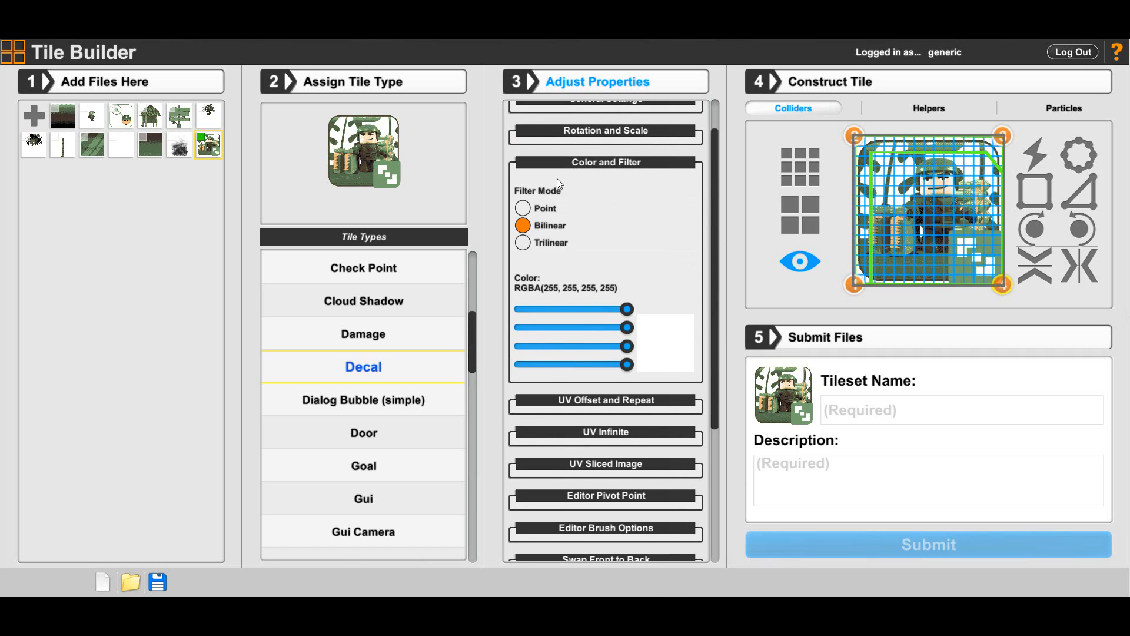
{"action": "left_click", "coordinate": [583, 160]}
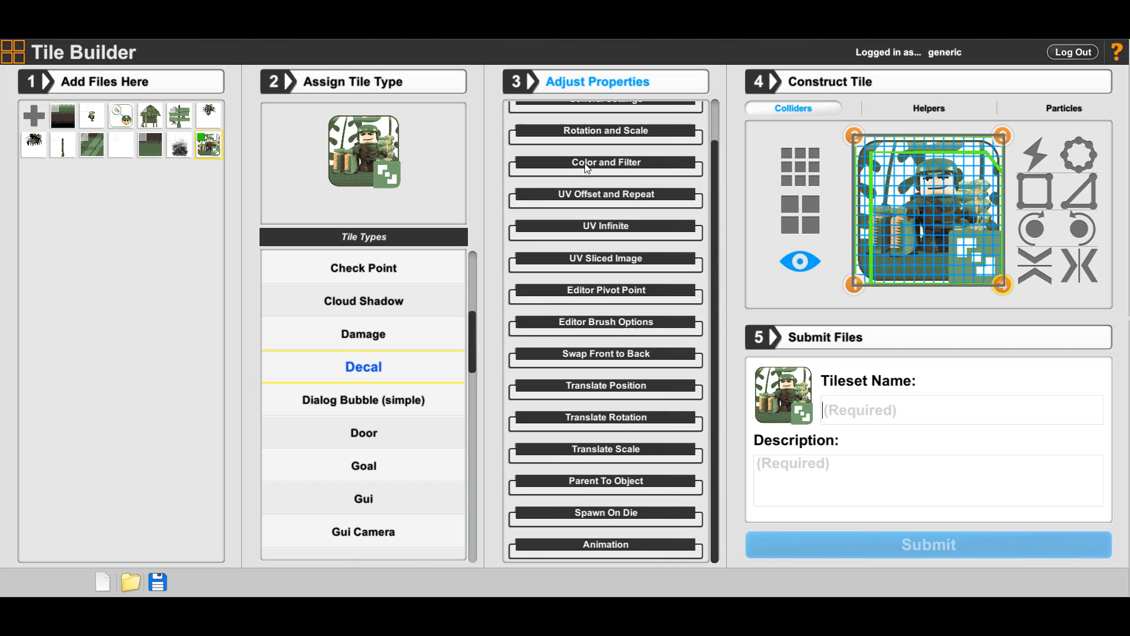
{"action": "left_click", "coordinate": [566, 193]}
{"action": "left_click", "coordinate": [608, 199]}
{"action": "left_click_drag", "start_coordinate": [716, 211], "coordinate": [720, 166]}
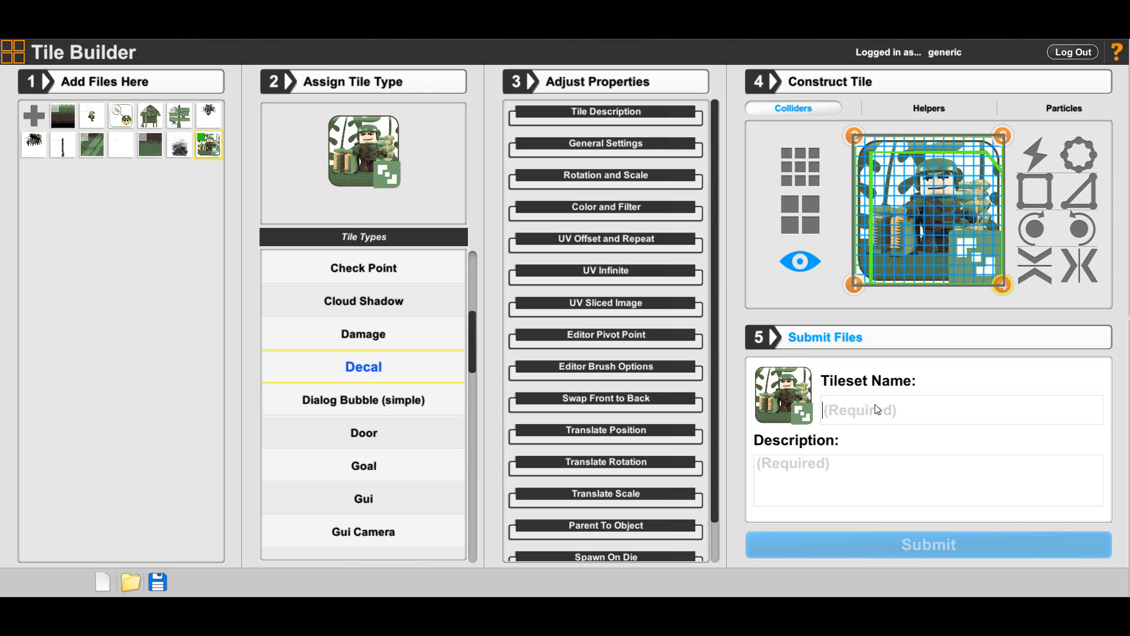
Submit the tileset under the name "Combat Joe 8 bit" with the description "Testing with Tile Builder"
{"action": "type", "text": "CombatJoe 8 bit"}
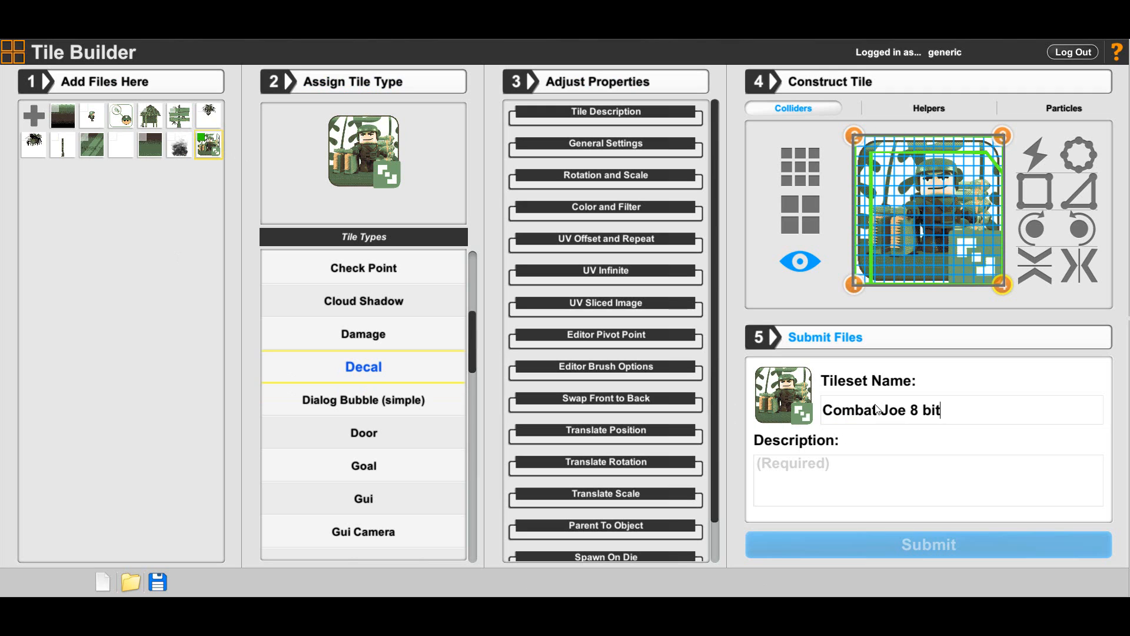
{"action": "left_click", "coordinate": [822, 465]}
{"action": "type", "text": "Testing teh"}
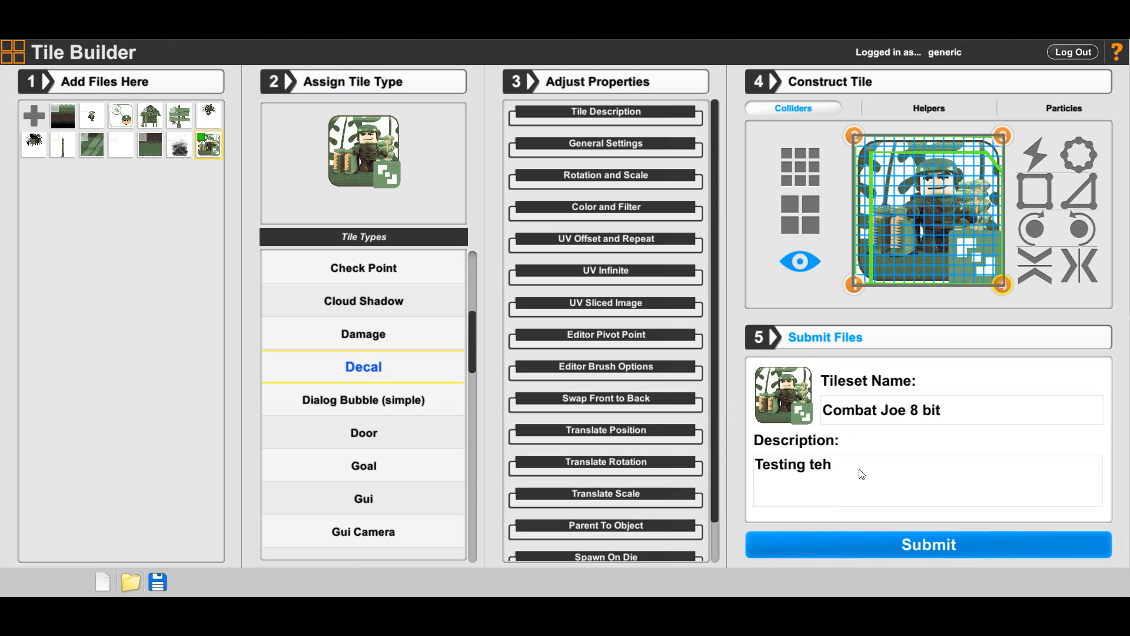
{"action": "key", "text": "BackSpace"}
{"action": "key", "text": "BackSpace"}
{"action": "key", "text": "BackSpace"}
{"action": "key", "text": "BackSpace"}
{"action": "type", "text": "with Tile Builder"}
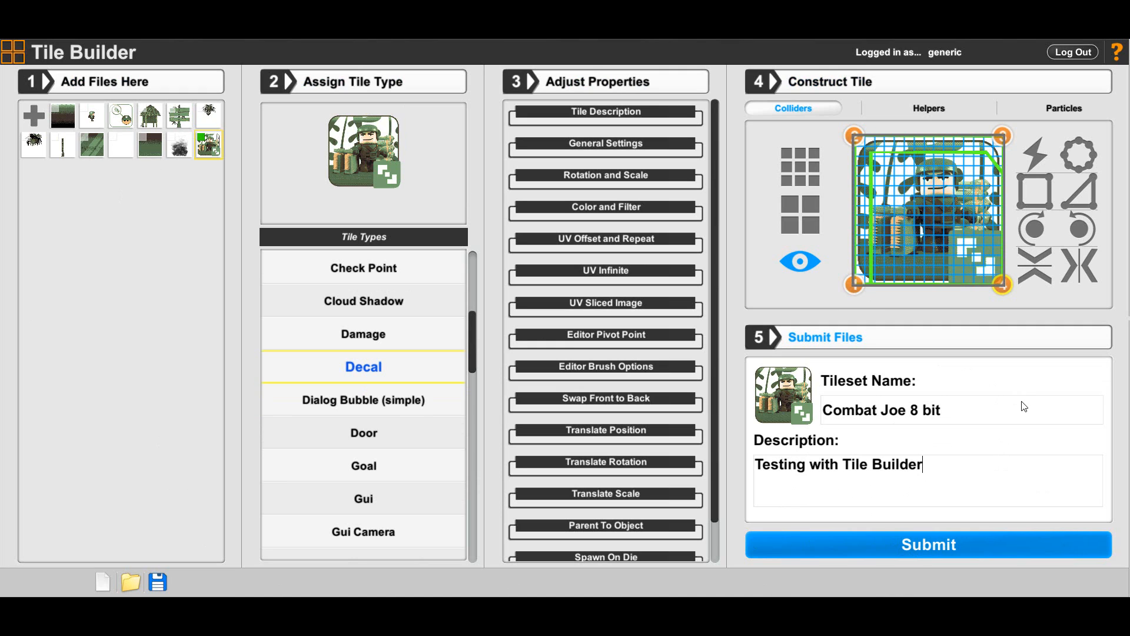
{"action": "left_click", "coordinate": [912, 545]}
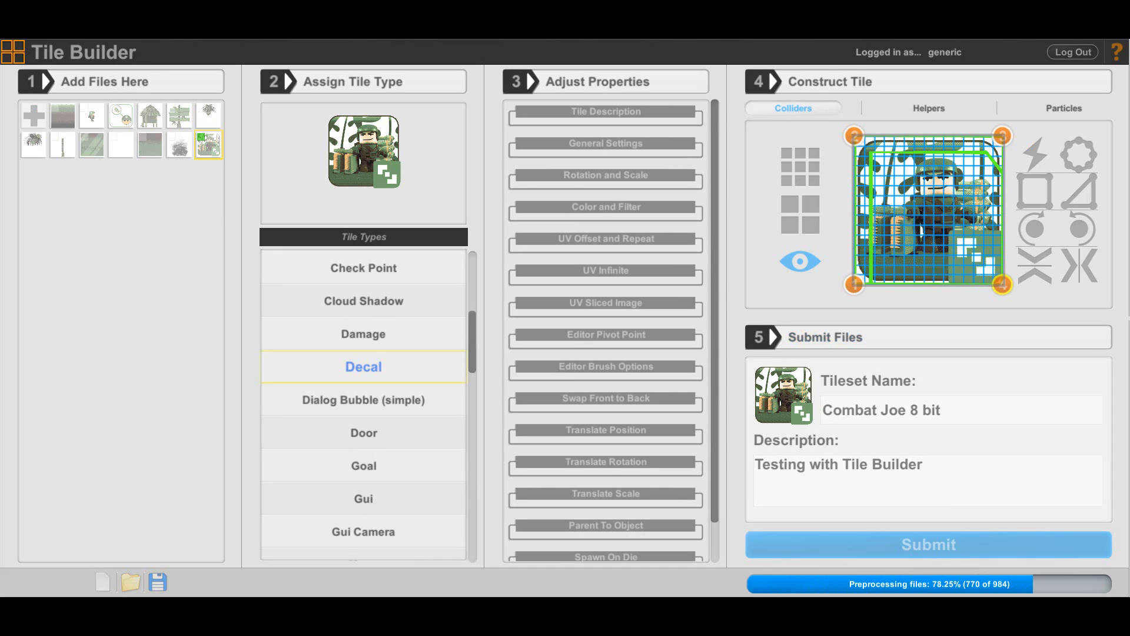